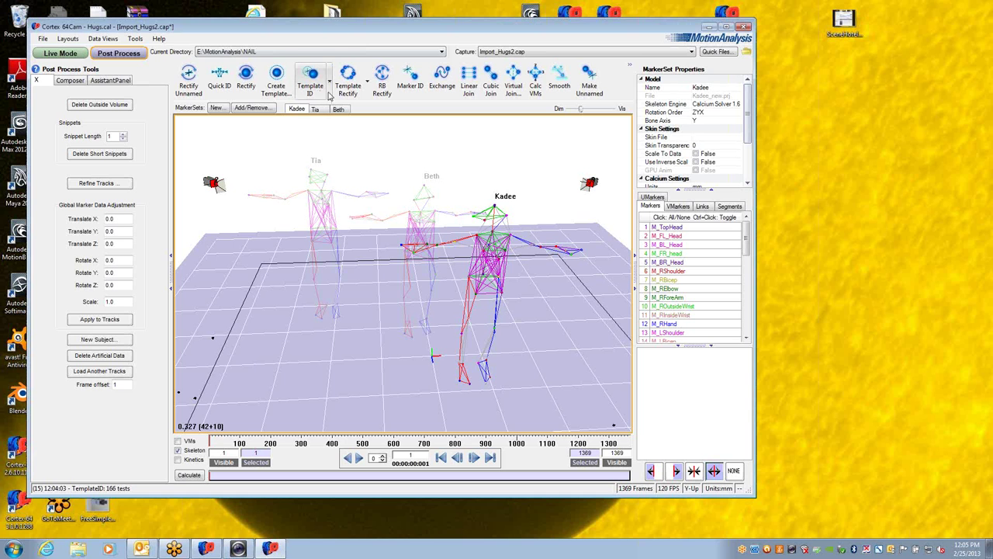
- Compare the marker scope options of Template ID in Cortex 64Cam with those of Template ID and Template Rectify in Cortex BETA 40Cam
click(330, 91)
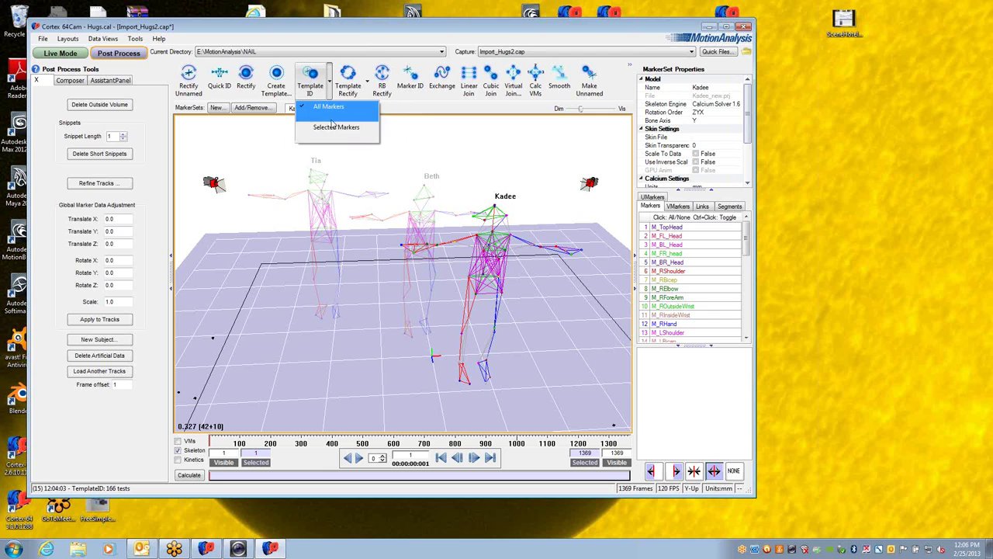
click(320, 106)
drag(359, 36, 434, 54)
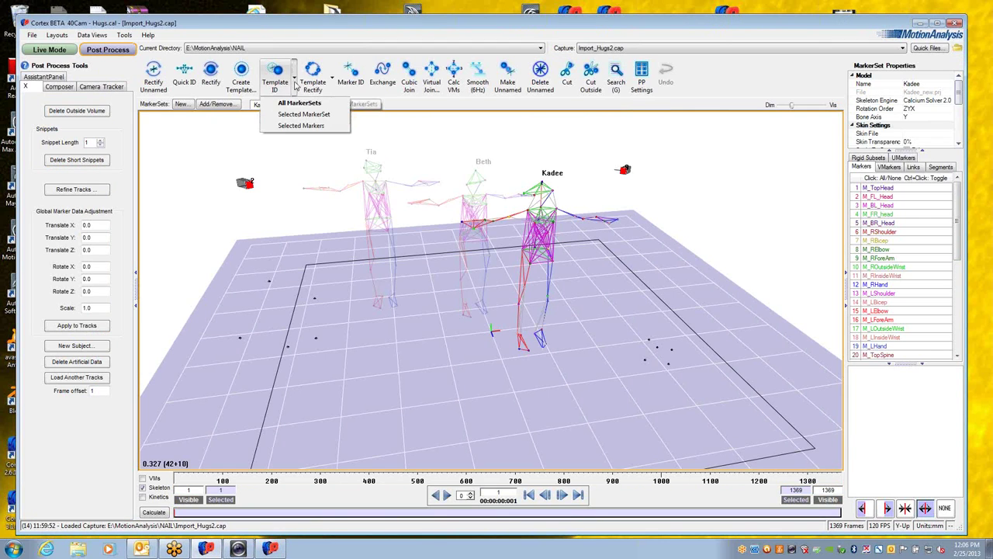
click(296, 103)
click(330, 81)
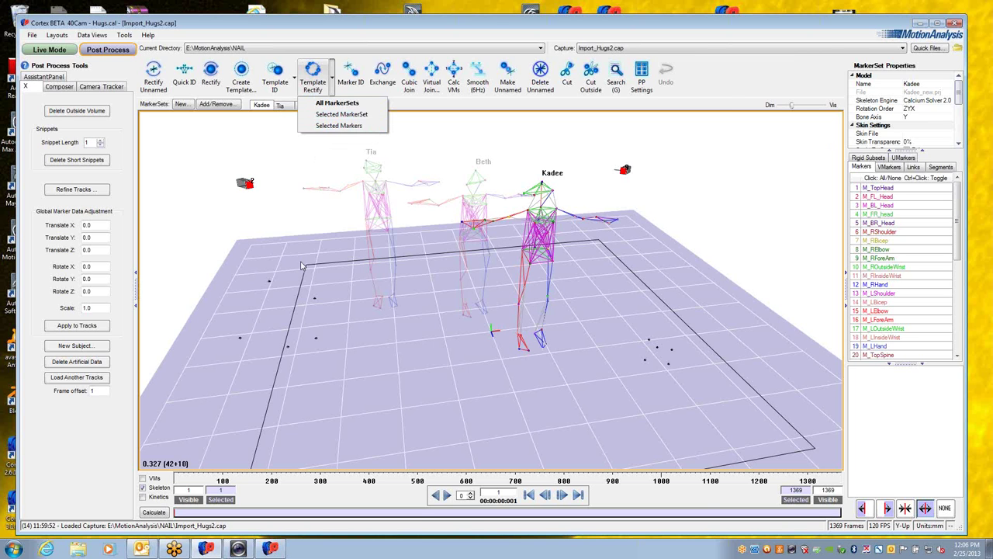
- Switch to the Cortex 64Cam window and make all markers unnamed in each of the three marker sets
click(270, 549)
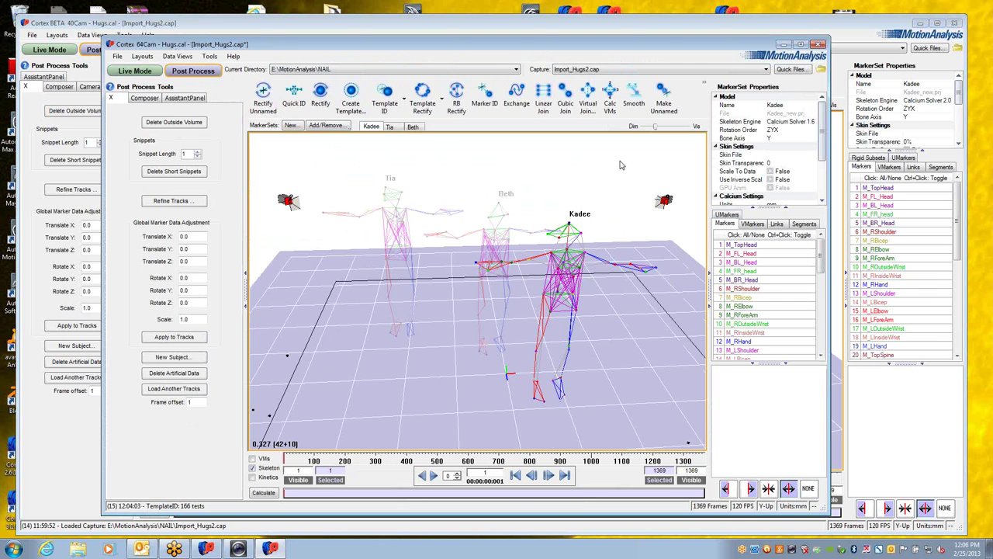
click(747, 235)
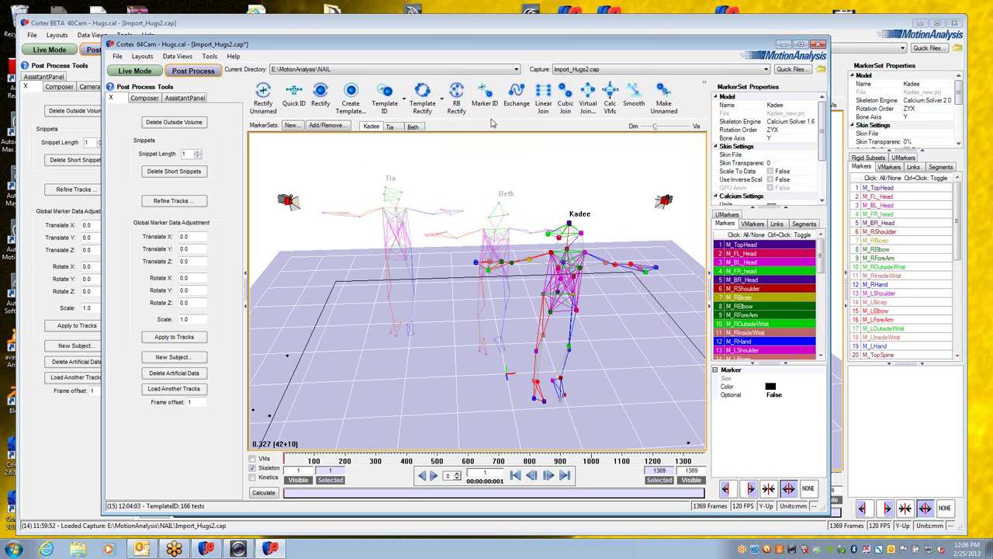
click(664, 97)
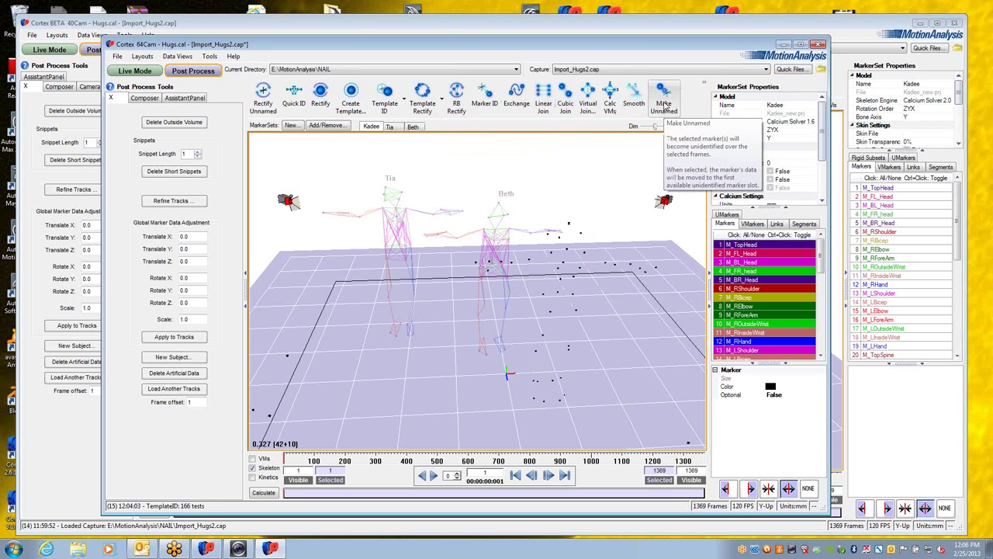
click(389, 126)
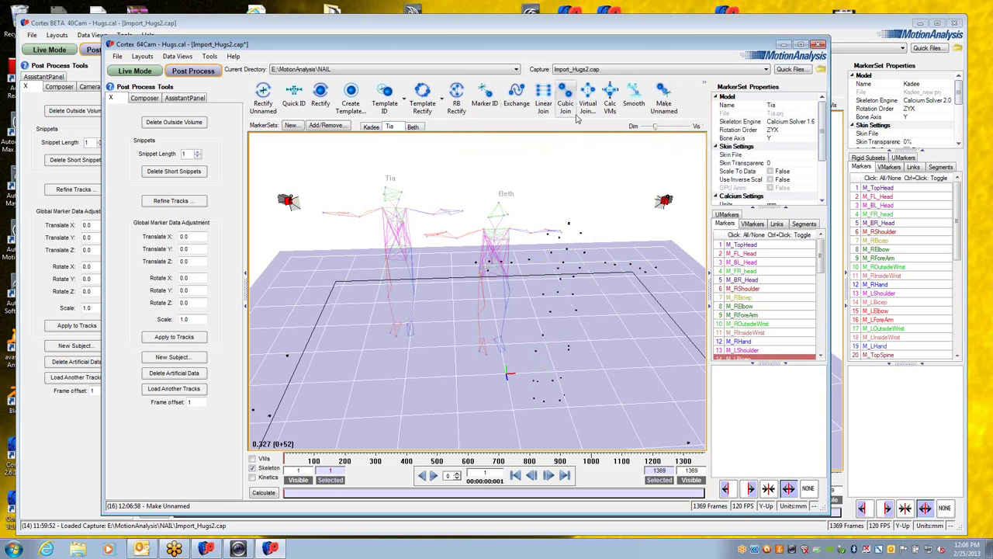
click(664, 97)
click(413, 126)
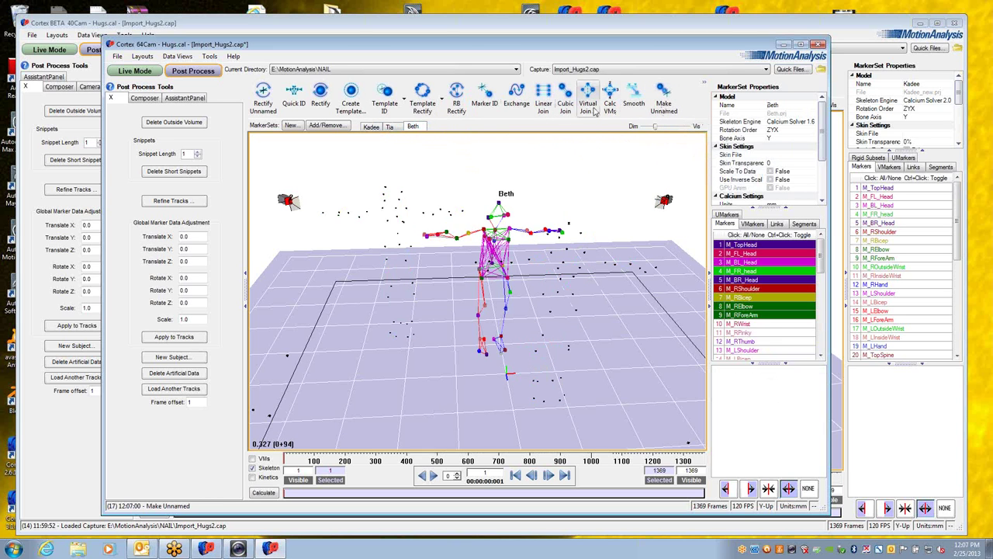
click(663, 97)
drag(308, 457, 280, 458)
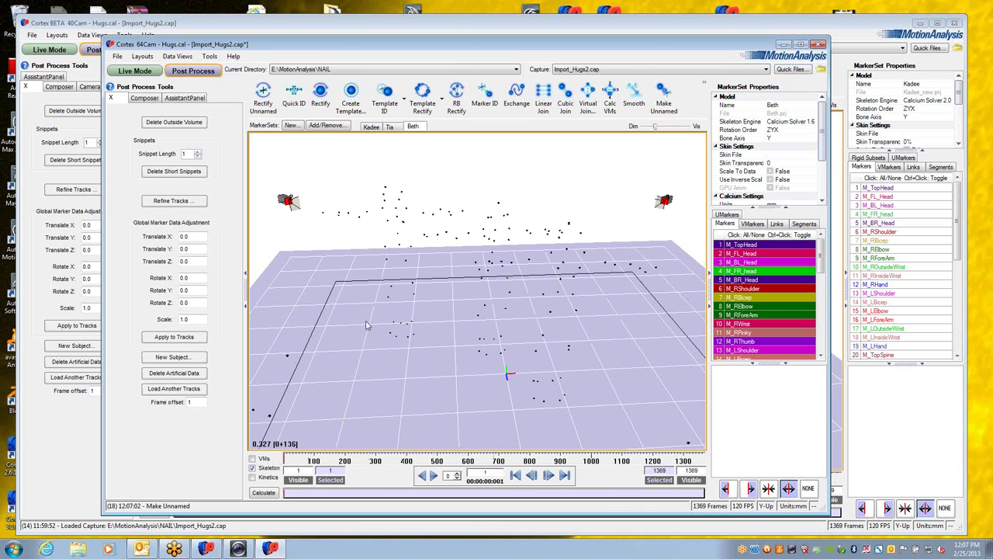
- Run Template ID and Template Rectify on the first marker set, and review its tracking up to about frame 418
click(372, 127)
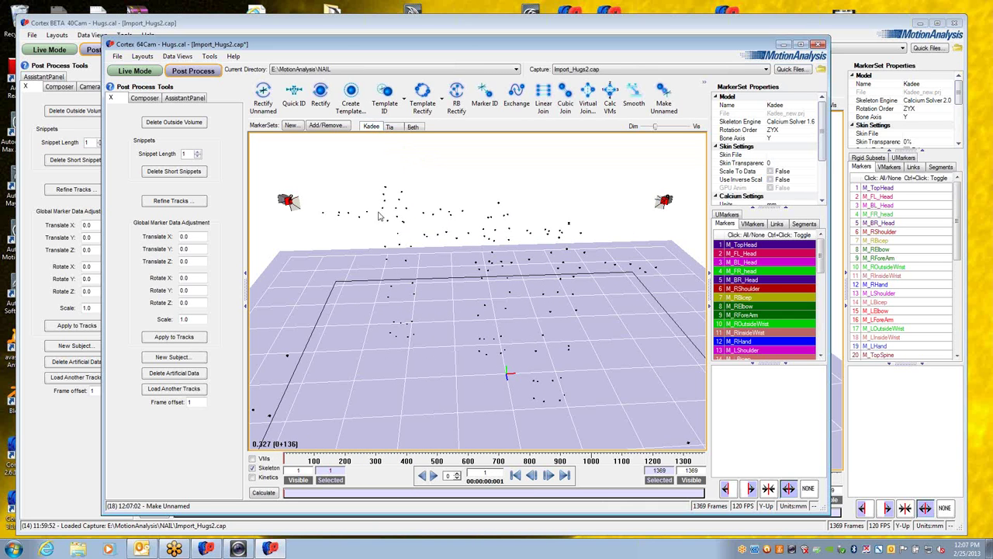
click(386, 102)
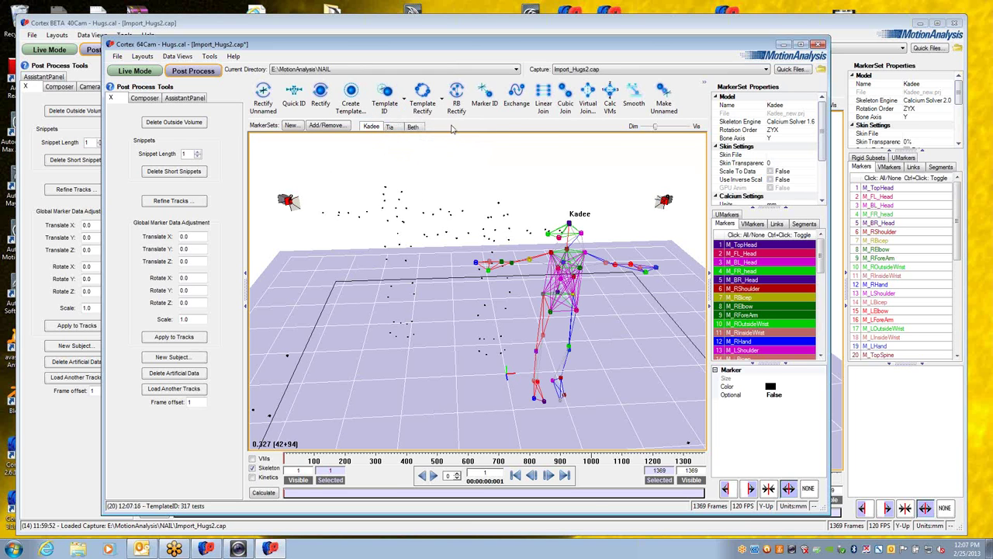
click(423, 107)
drag(311, 460, 415, 460)
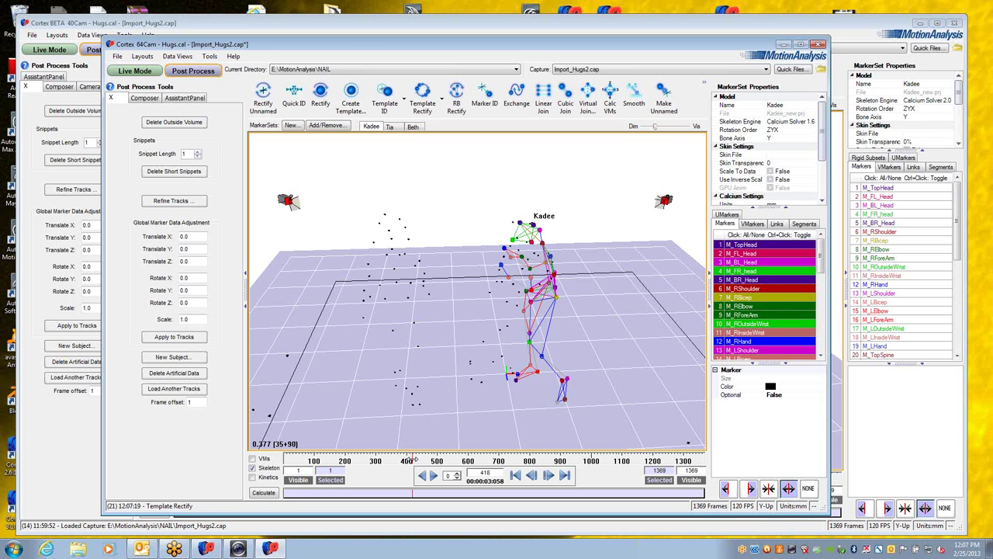
drag(414, 460, 412, 460)
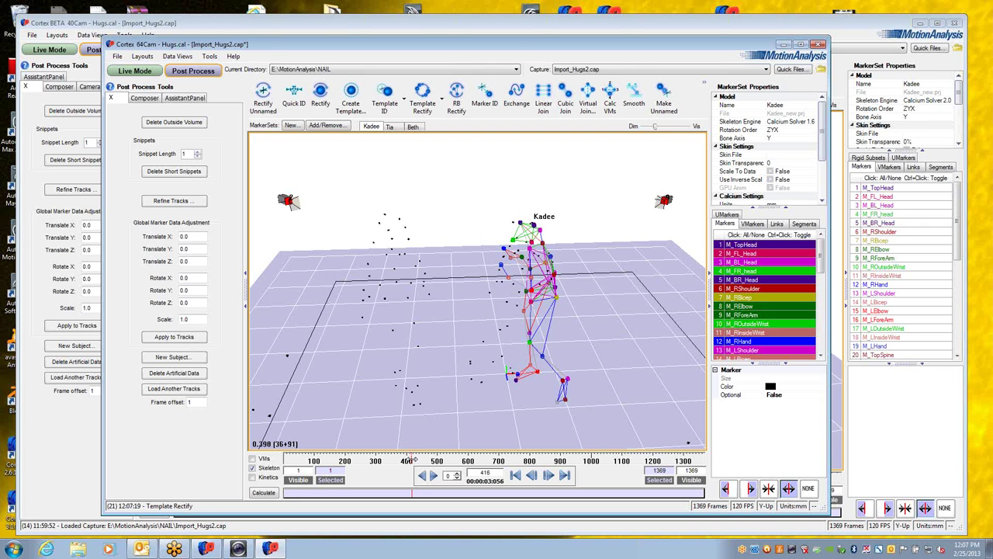
drag(414, 460, 284, 460)
- Run Template ID and Template Rectify on the second marker set, and scrub through the frames to review its tracking
click(396, 127)
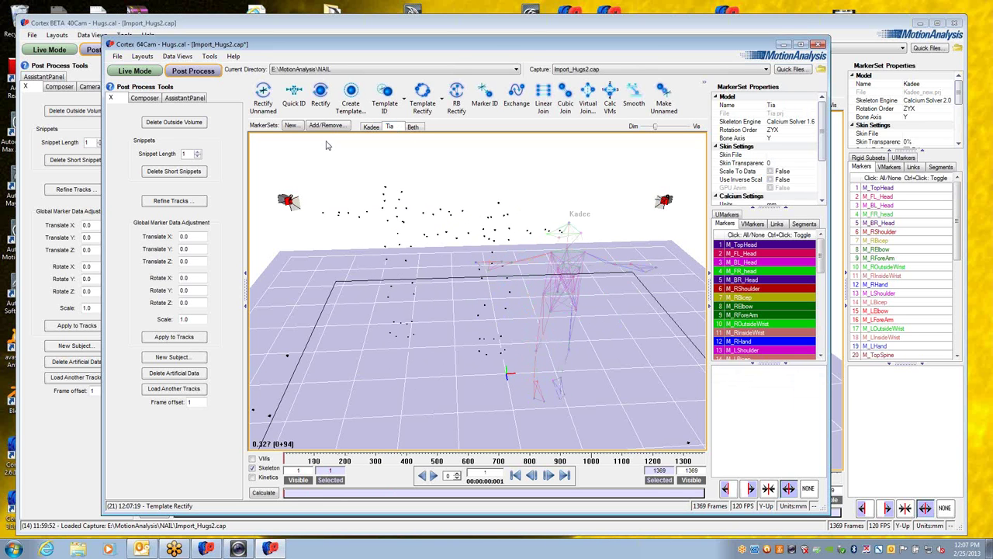
click(384, 108)
click(423, 109)
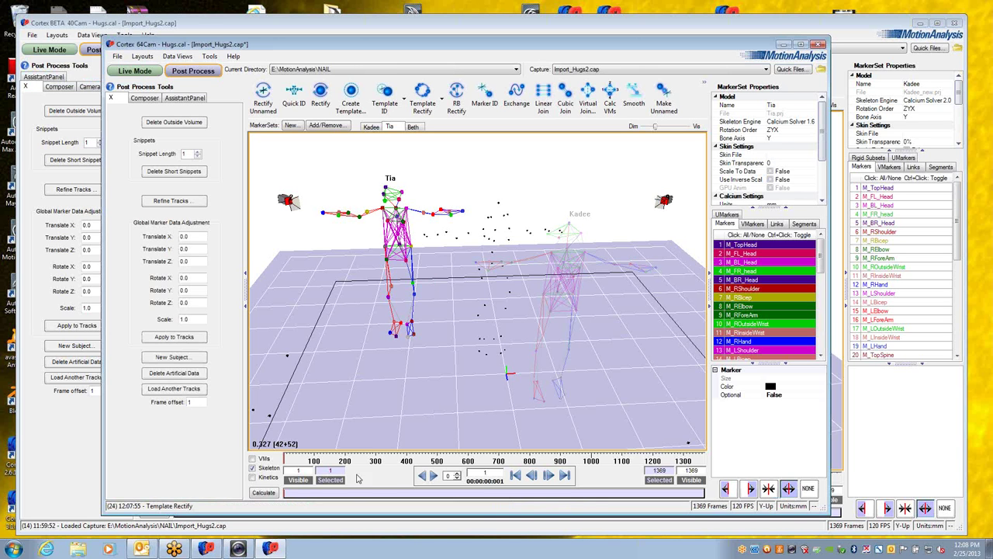
click(392, 459)
drag(392, 459, 266, 456)
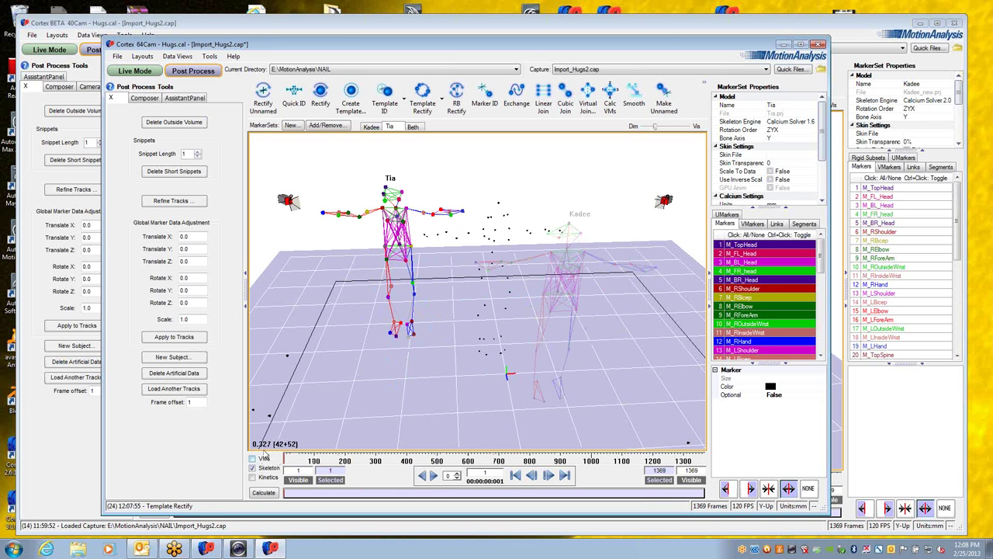
- Switch to the Cortex BETA 40Cam window and make all markers unnamed in each of the three marker sets
click(388, 30)
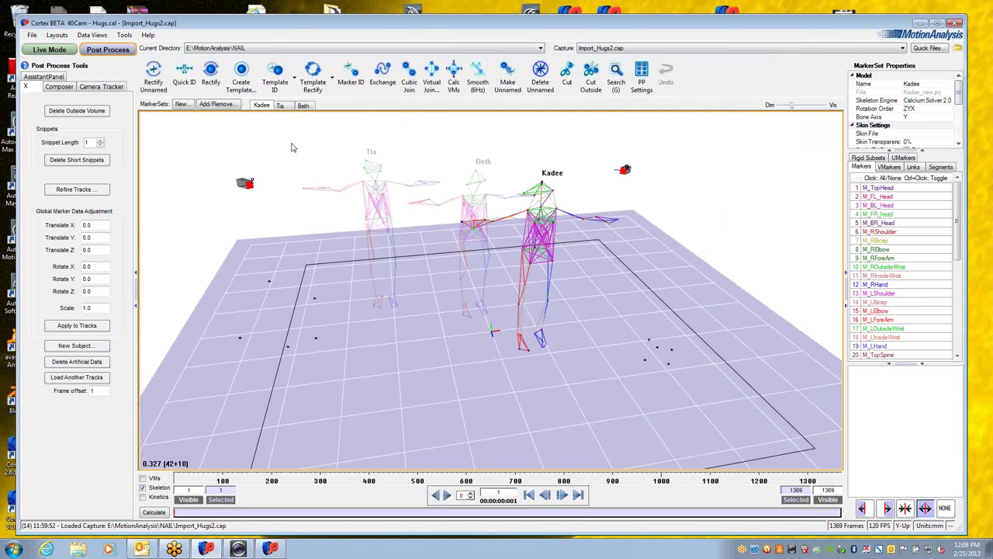
click(893, 178)
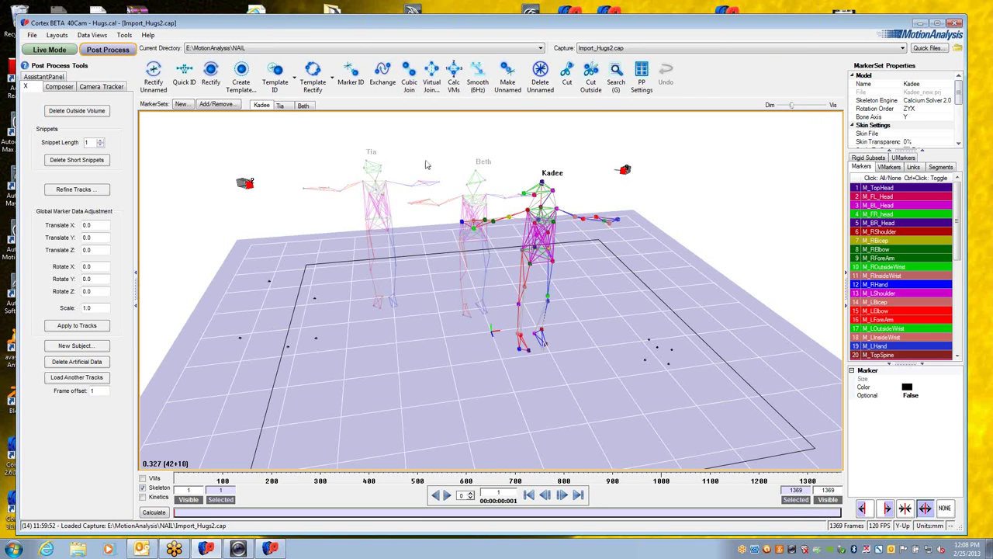
click(507, 78)
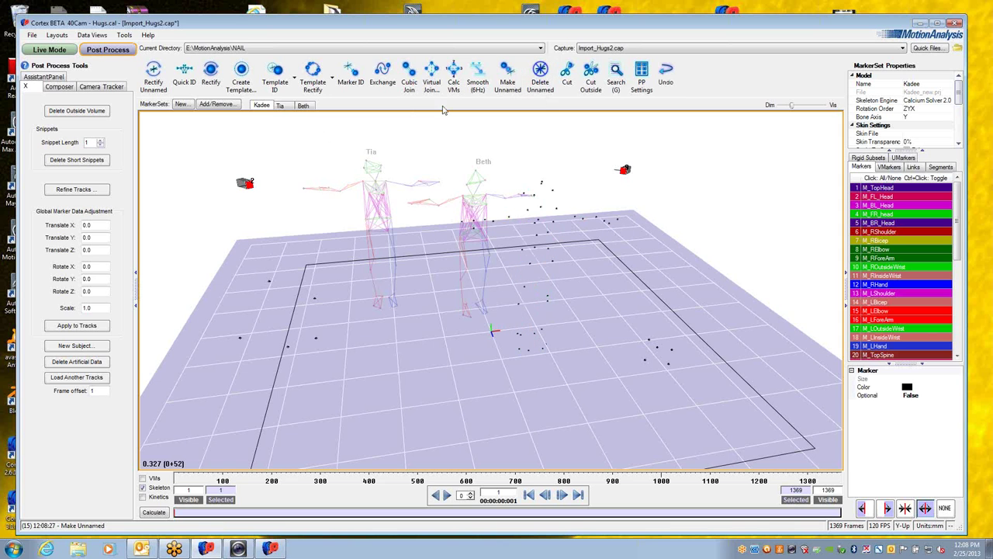
click(281, 105)
click(507, 77)
click(303, 104)
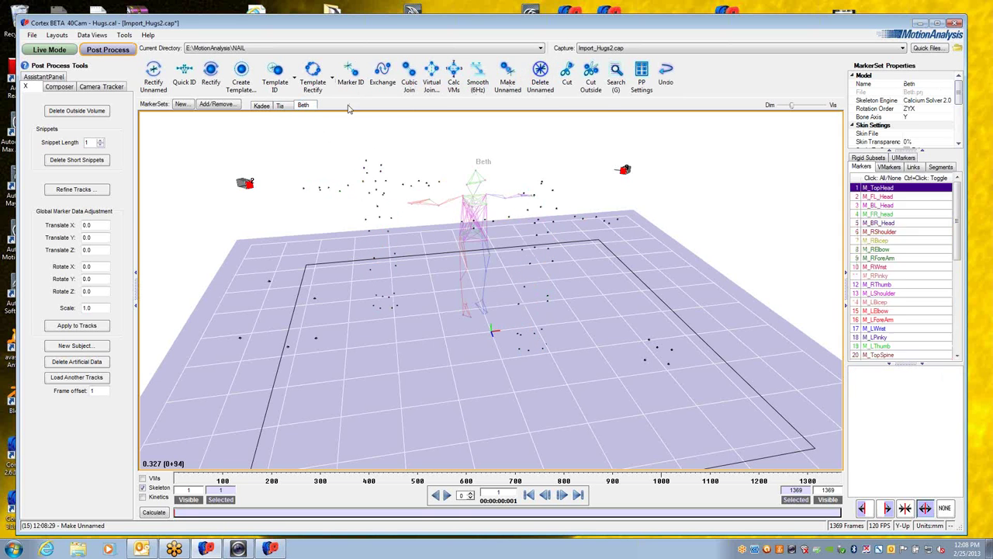
click(507, 78)
click(271, 480)
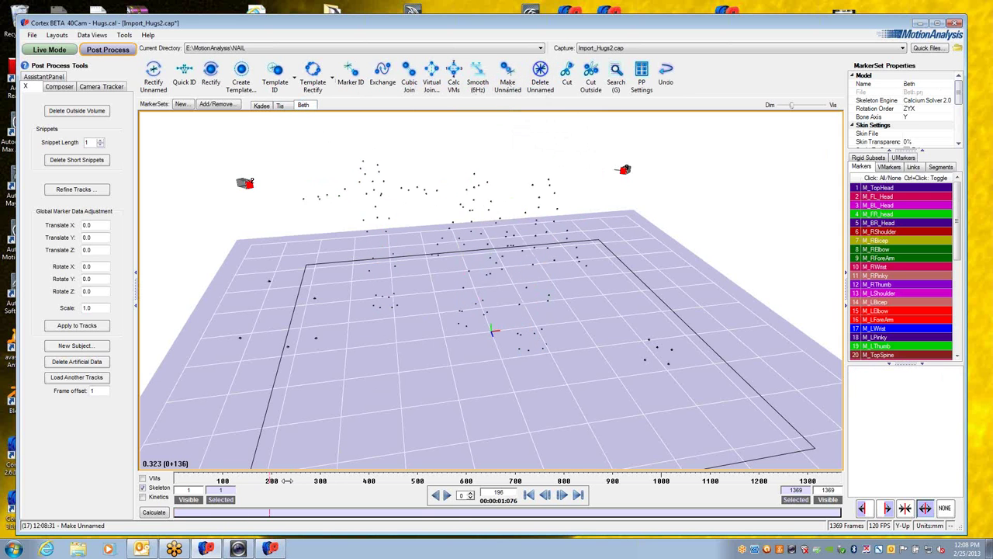
drag(287, 480, 155, 465)
- Run Template ID for All MarkerSets followed by Template Rectify, and review the tracking from frame 1
click(295, 79)
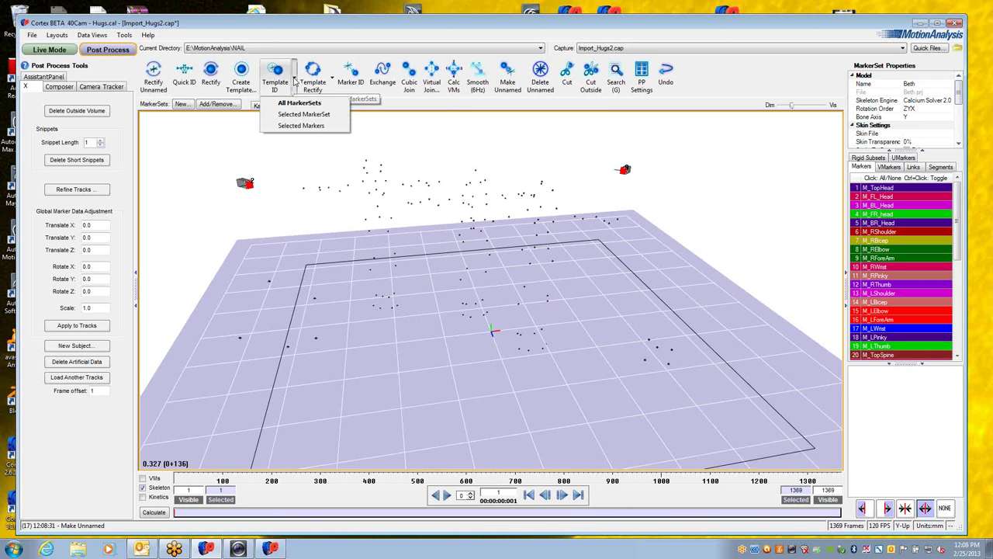
click(293, 104)
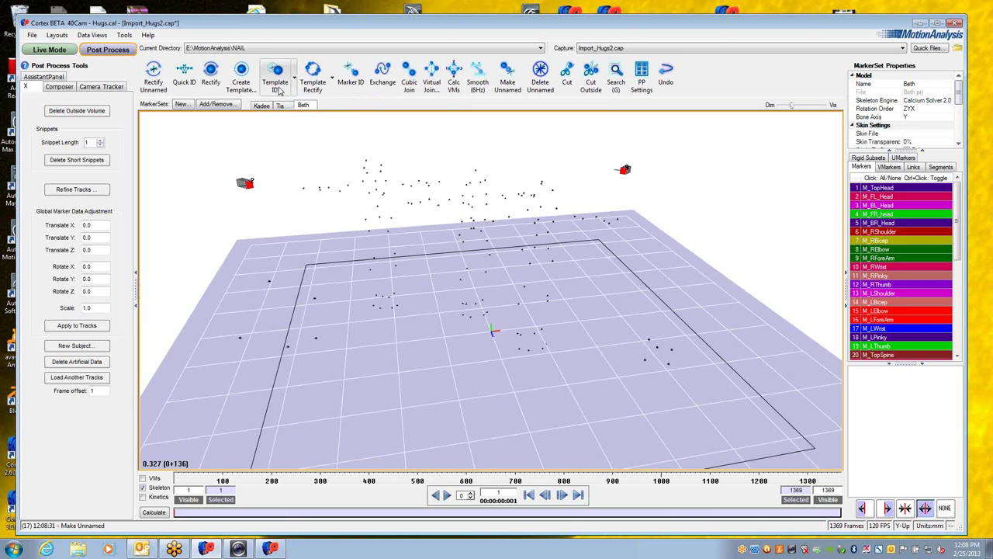
click(276, 83)
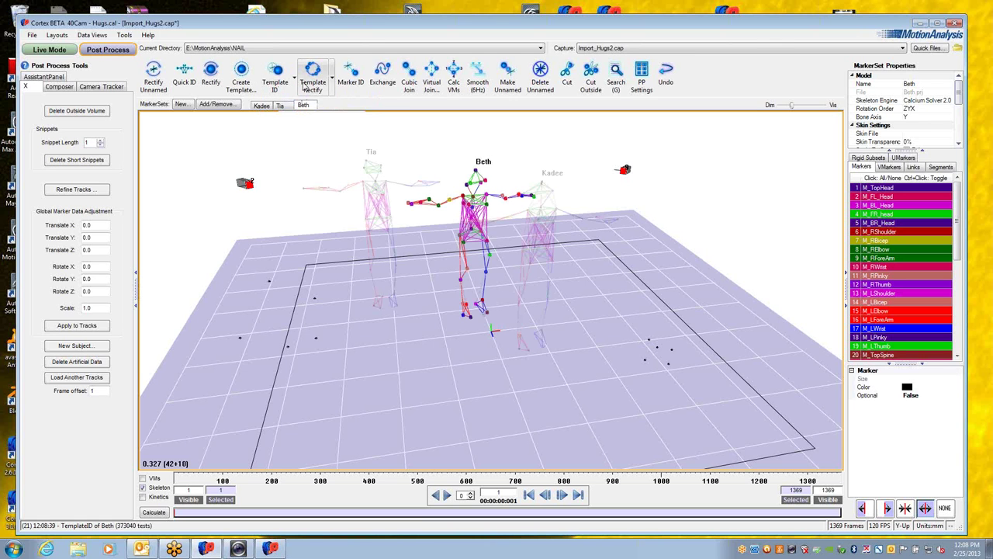
click(308, 85)
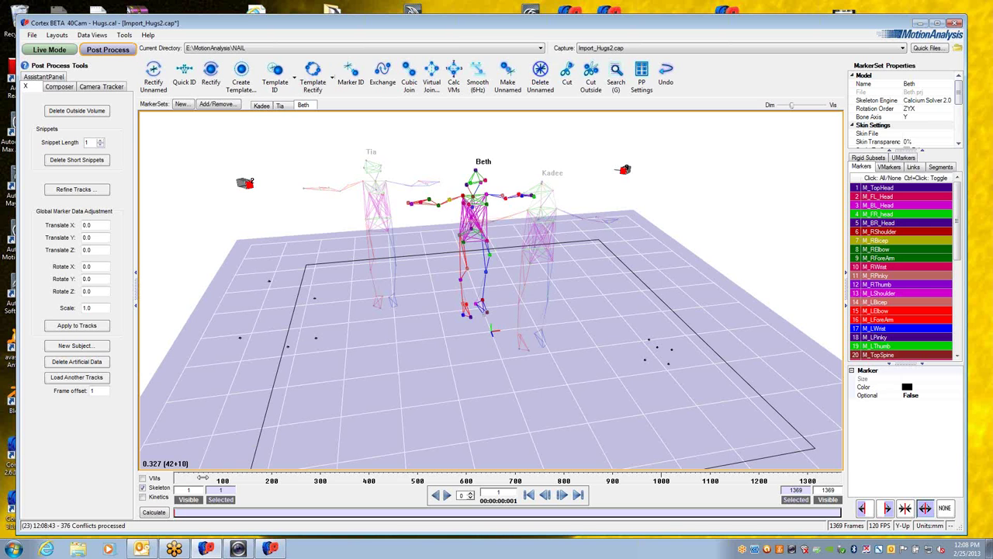
mouse_move(177, 481)
mouse_down()
mouse_move(660, 478)
mouse_move(865, 464)
mouse_move(175, 484)
mouse_up()
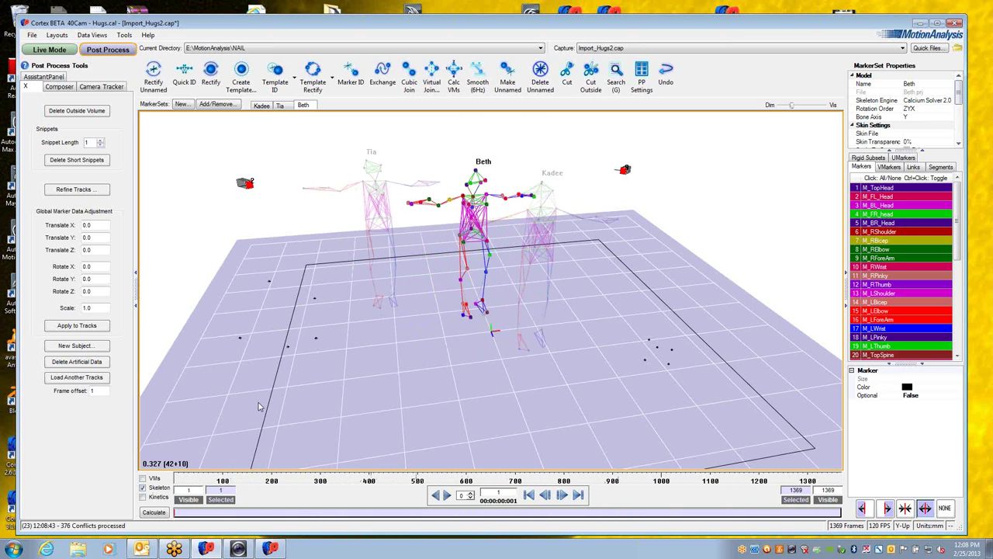